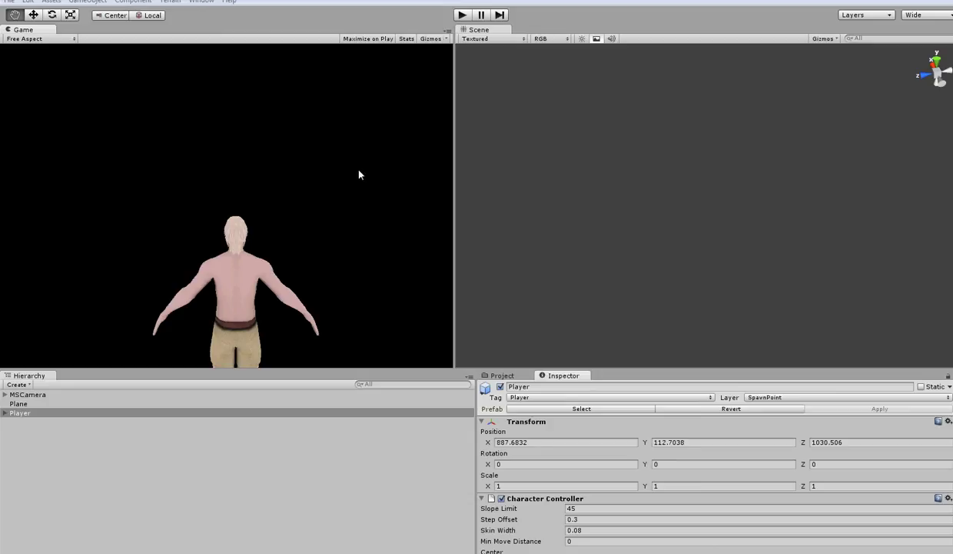
- Run the game in the editor, start a new game and dismiss the opening message
left_click(463, 16)
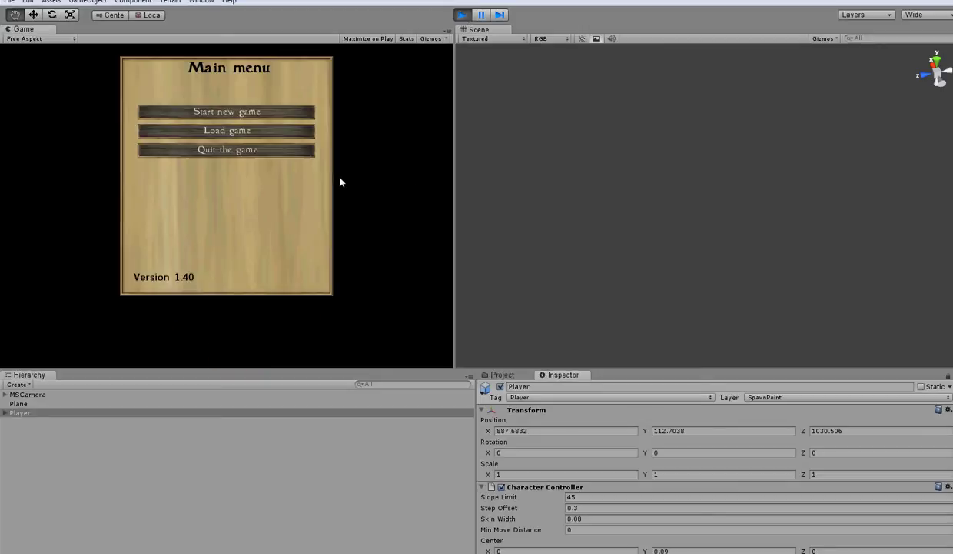
left_click(246, 111)
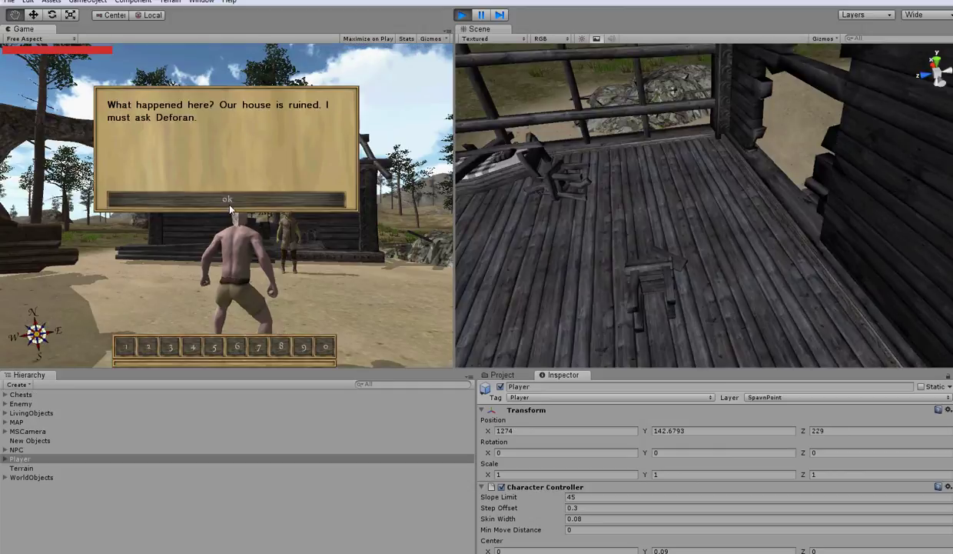
key("w")
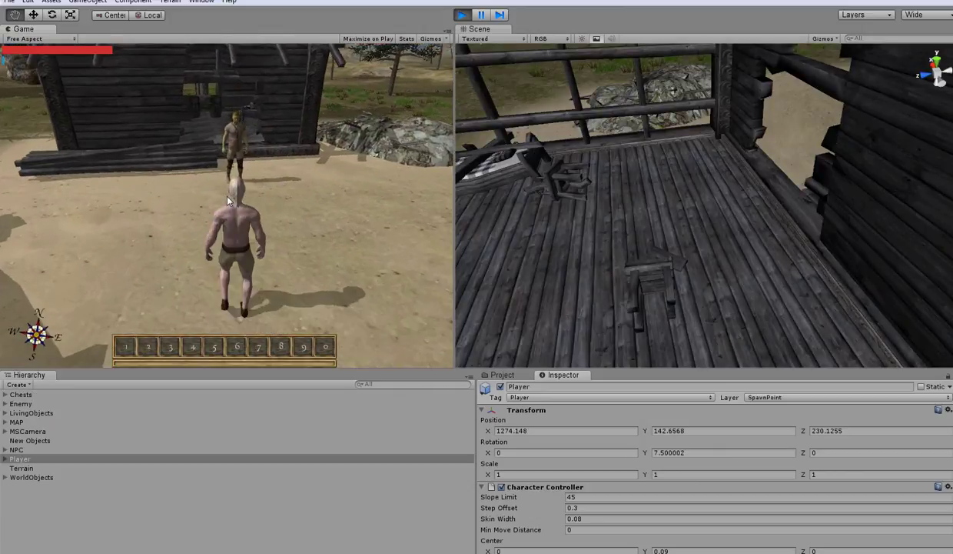
- Walk the character past the NPC into the ruined house and pause the game there
left_click(84, 103)
left_click(96, 123)
left_click(96, 122)
left_click(95, 122)
left_click(96, 122)
left_click(95, 122)
key("w")
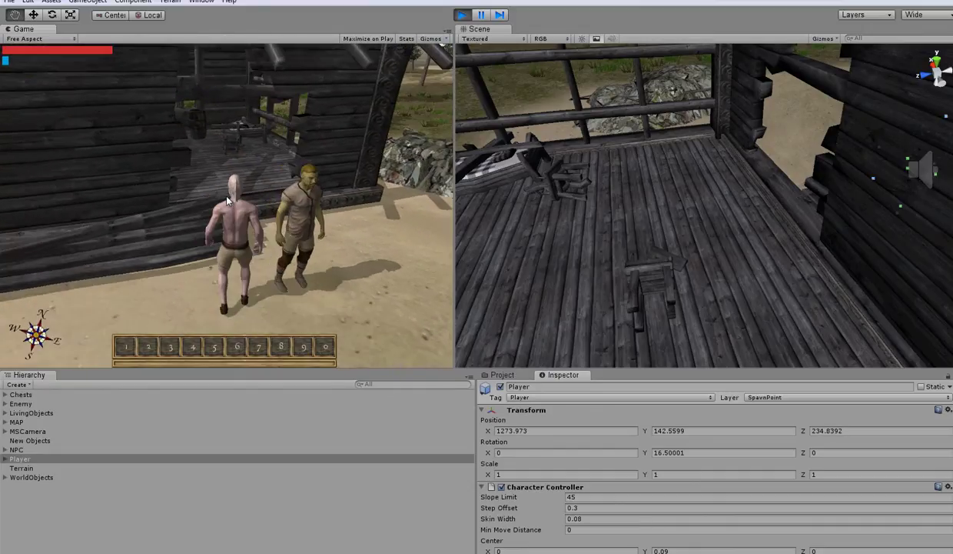
key("w")
key("space")
key("d")
key("a")
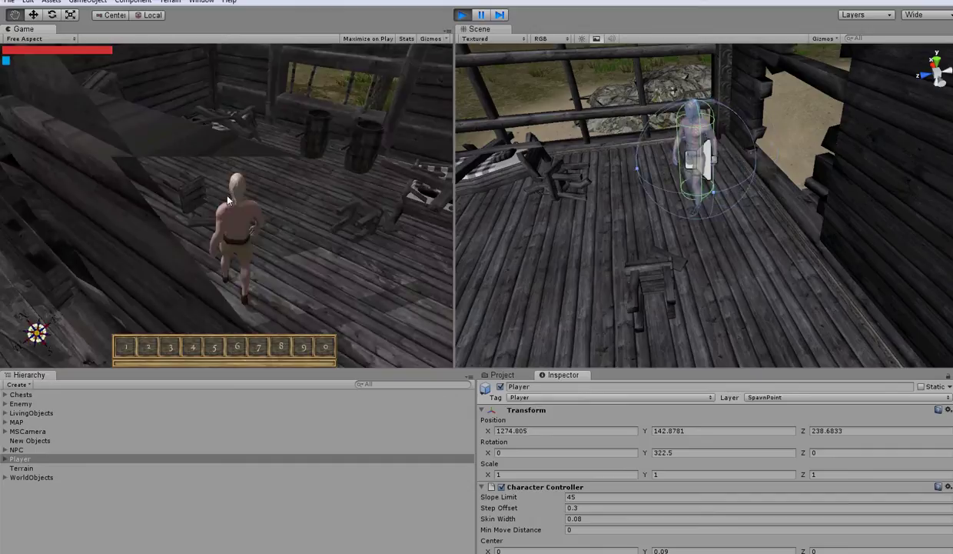
key("w")
key("alt+Tab")
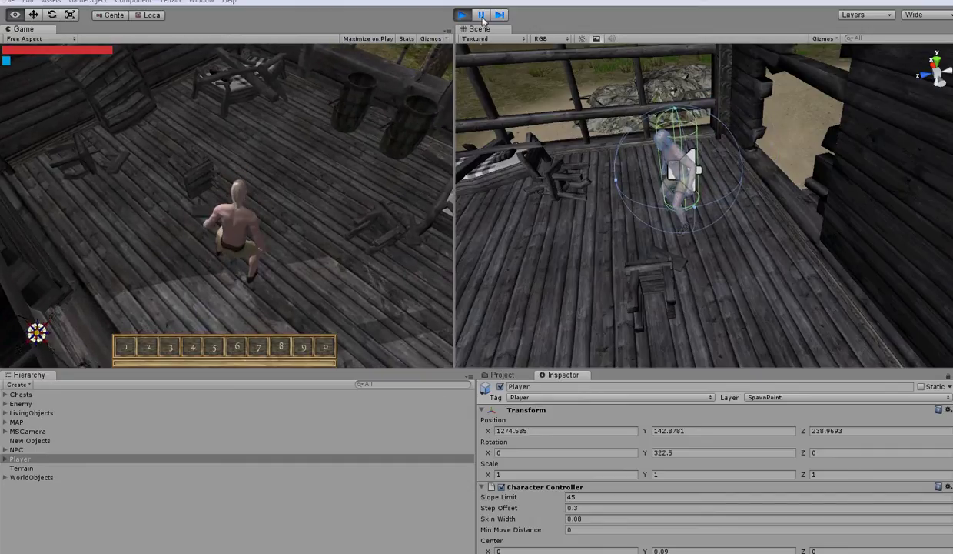
left_click(482, 16)
- Move the whole ruins_bed object a short distance along its X axis inside the house
right_click_drag(515, 225, 251, 293)
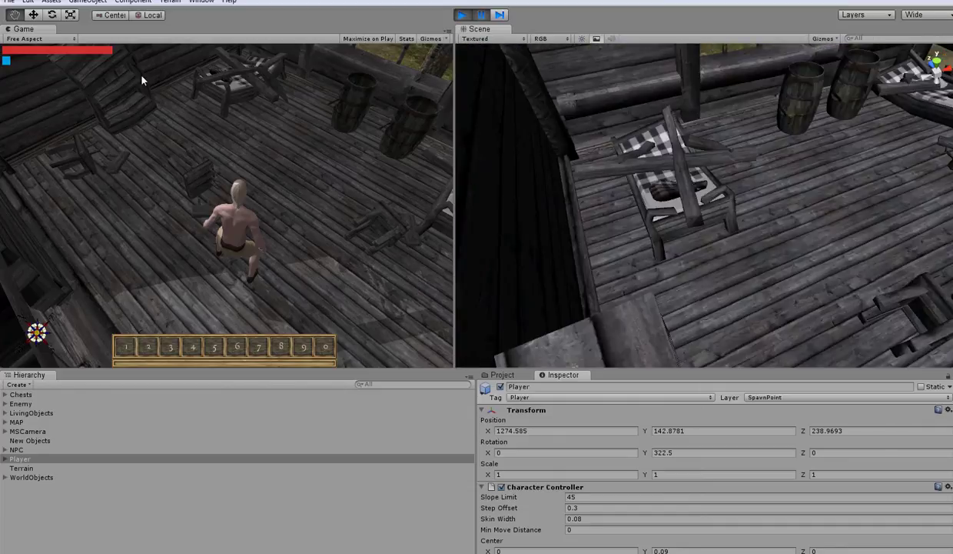
left_click(34, 16)
left_click(680, 225)
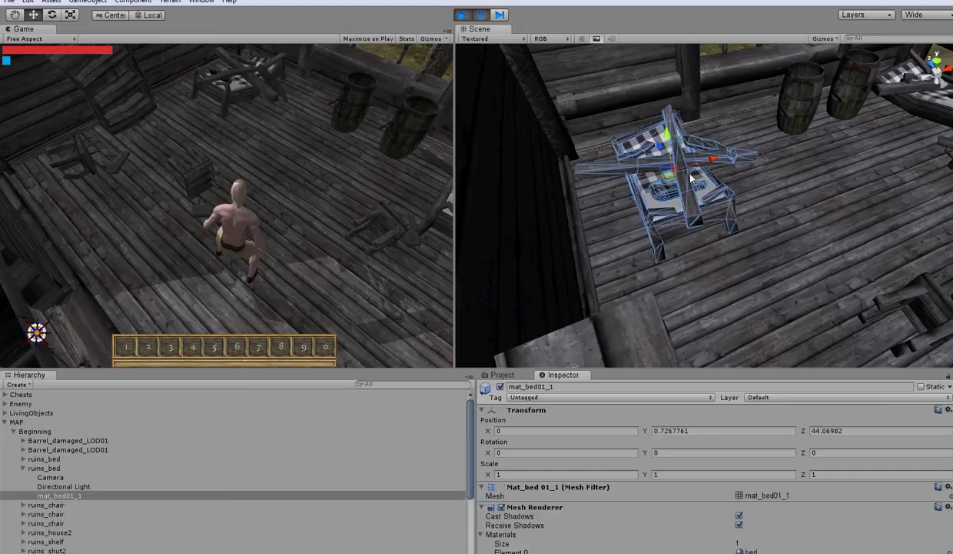
left_click(146, 467)
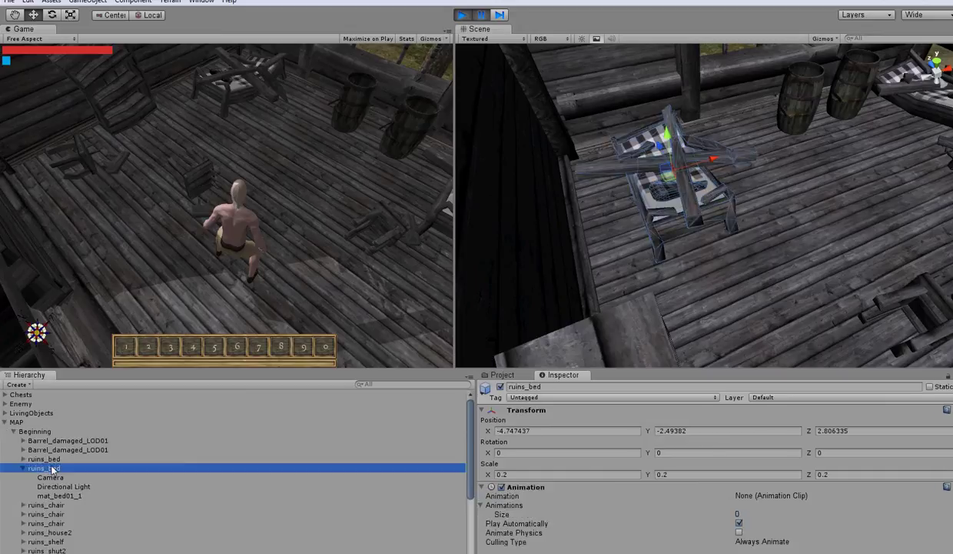
left_click_drag(707, 169, 684, 173)
- Move the WoodPlanks_ornaments1 mesh of the broken chair across the floor to about X 0.26, Z -1.86
key("alt")
left_click_drag(817, 279, 838, 251, "alt")
left_click(861, 265)
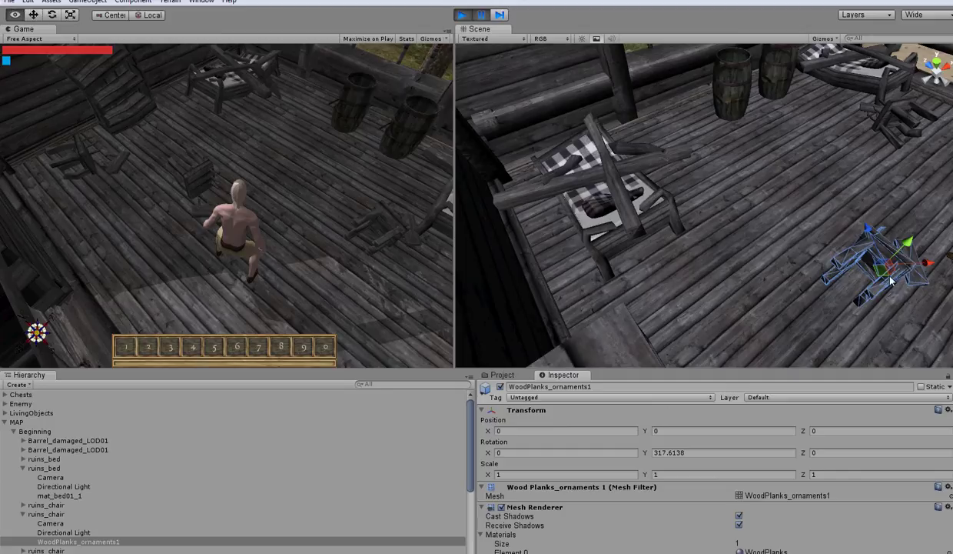
key("f")
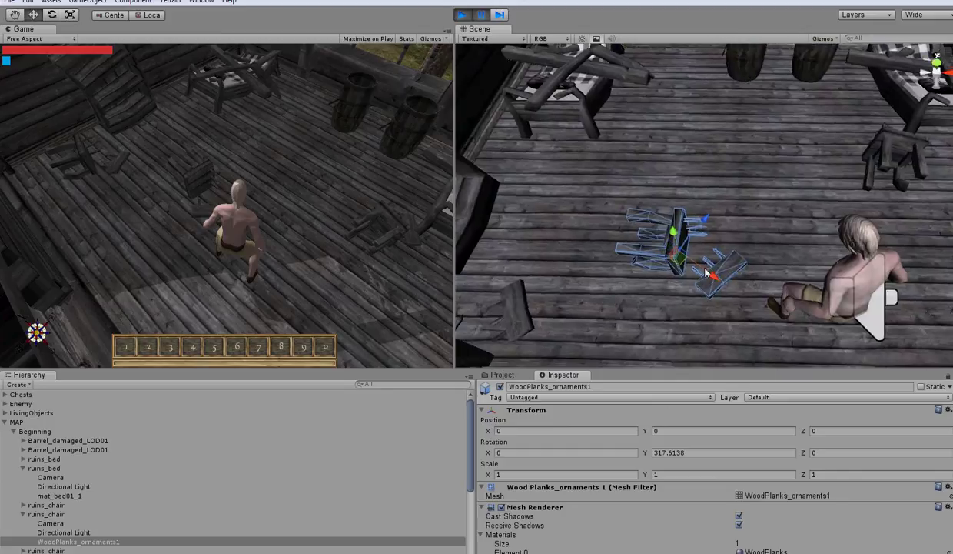
left_click_drag(704, 273, 633, 310)
right_click_drag(752, 213, 804, 177)
- Look through the project's Scenes and Models folders for a prop that could be added to the house
scroll(89, 440, "down", 5)
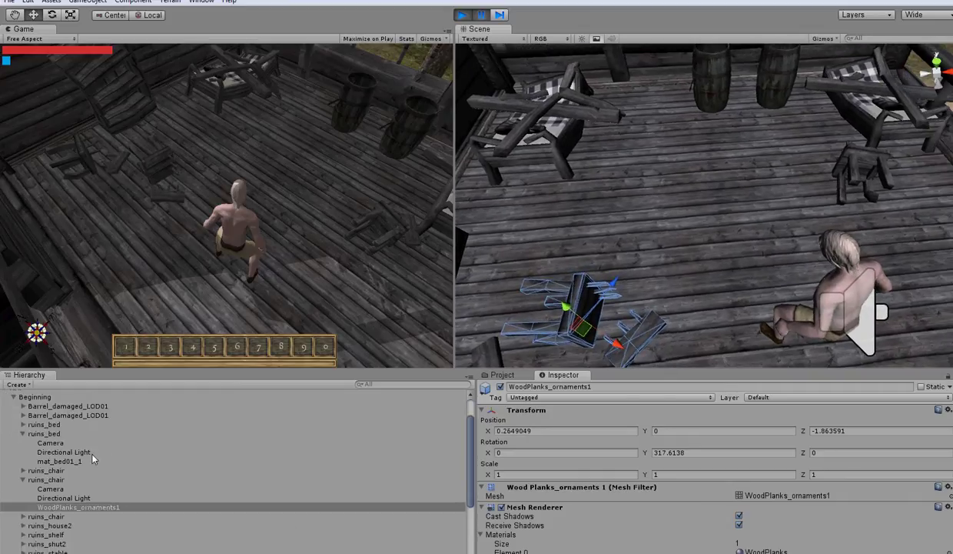
left_click(503, 375)
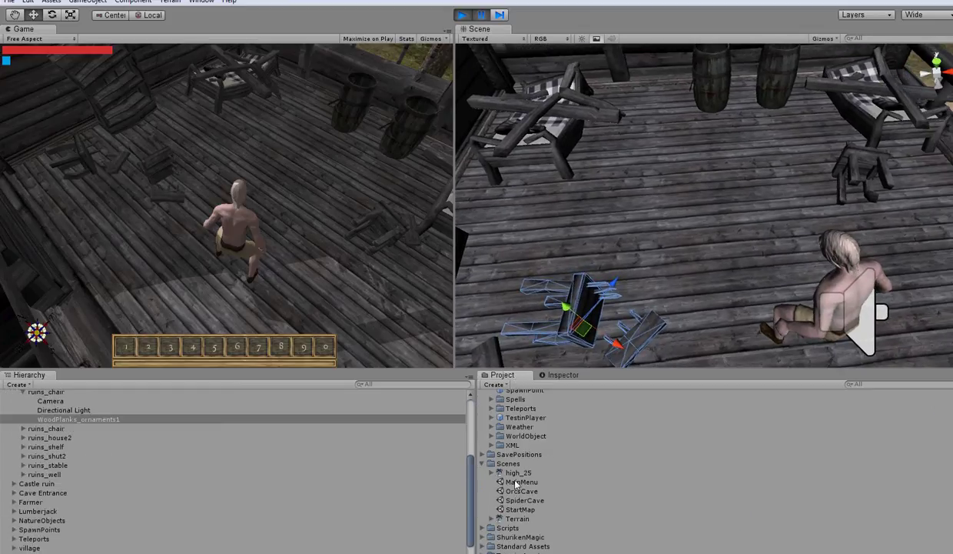
scroll(514, 465, "up", 3)
scroll(516, 480, "down", 2)
scroll(515, 483, "down", 2)
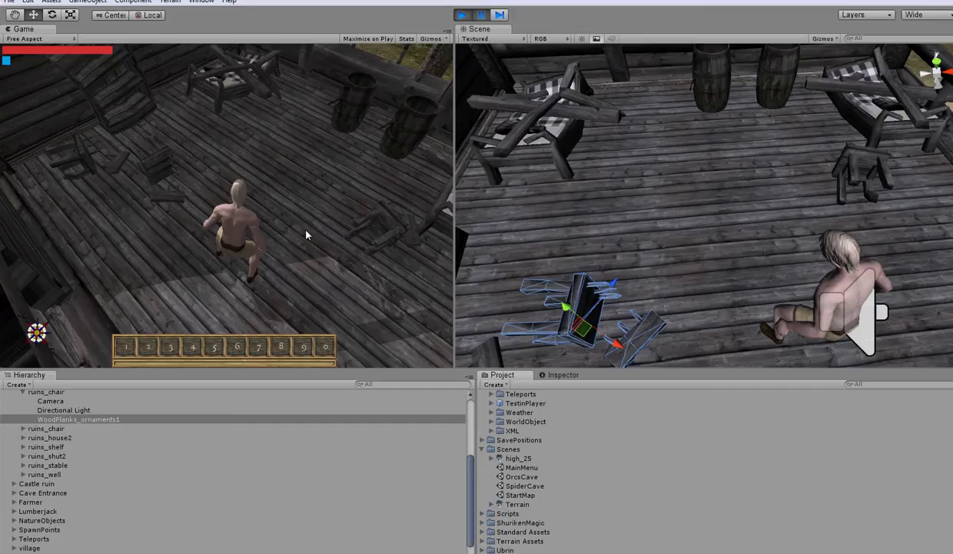
left_click(227, 197)
left_click(617, 492)
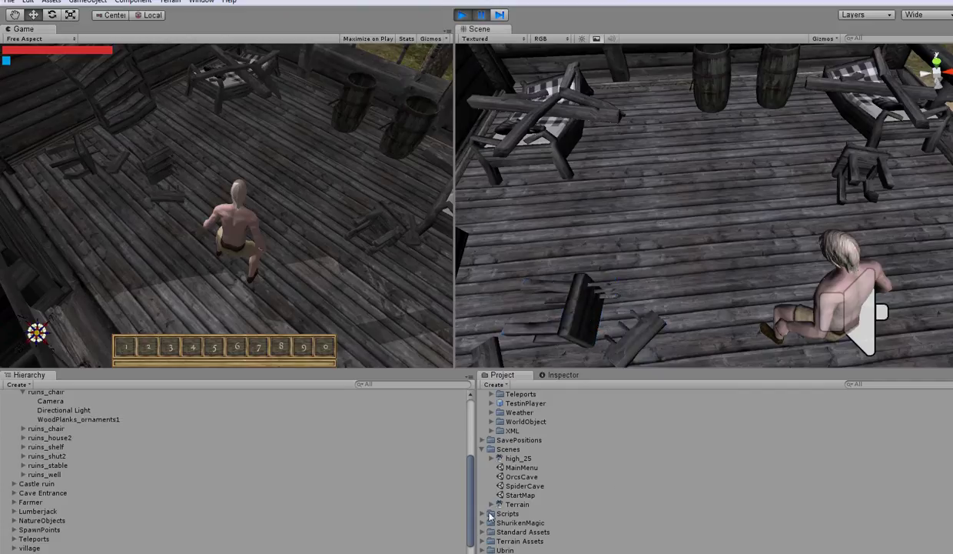
left_click(481, 449)
scroll(485, 461, "up", 10)
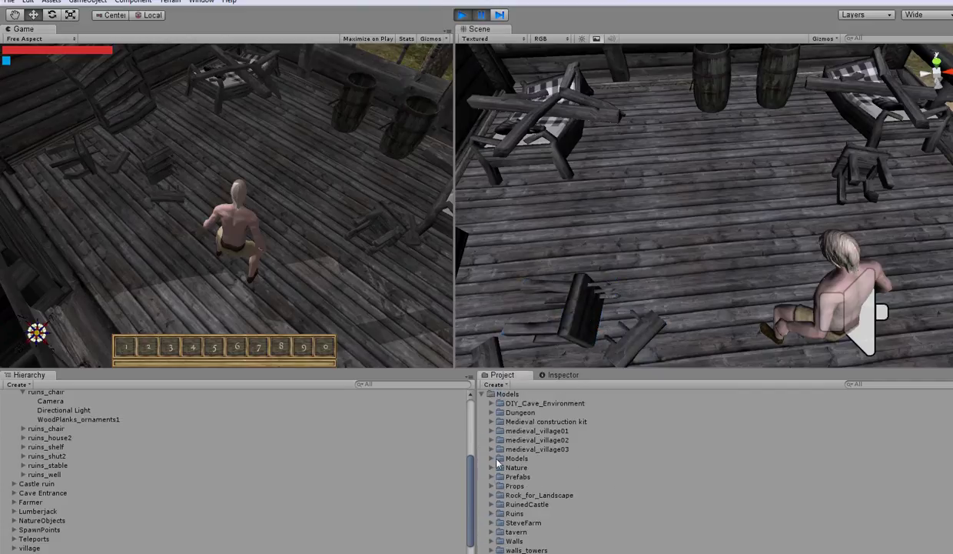
left_click(492, 458)
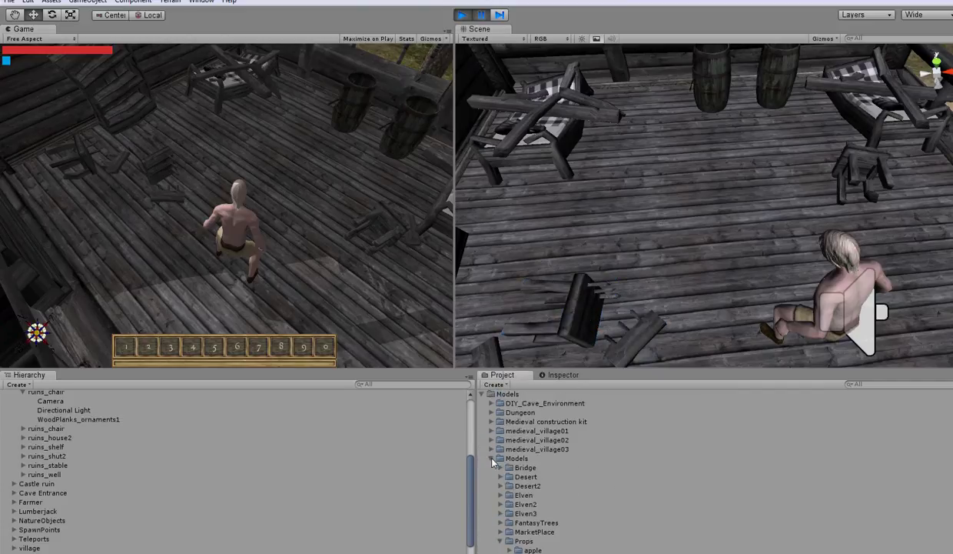
left_click(500, 541)
scroll(500, 541, "down", 2)
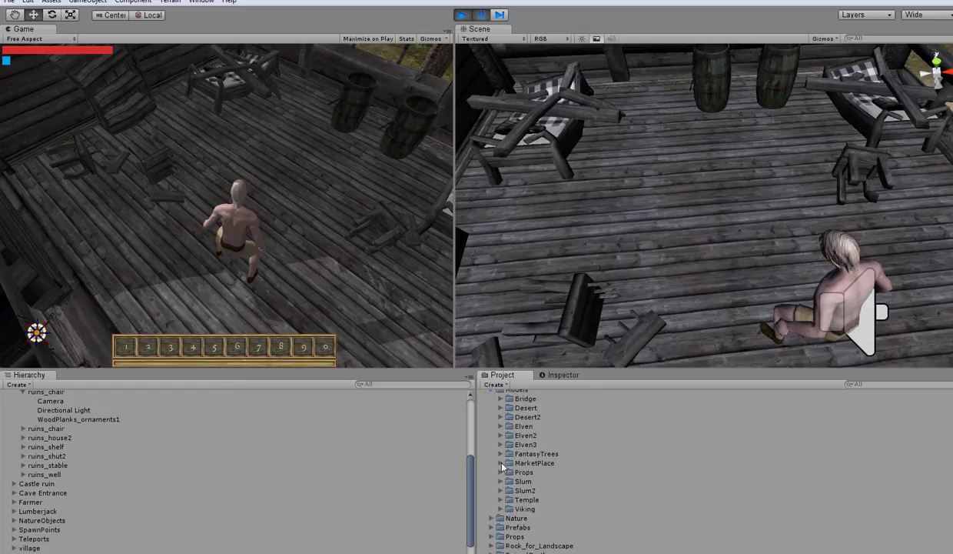
scroll(503, 477, "up", 3)
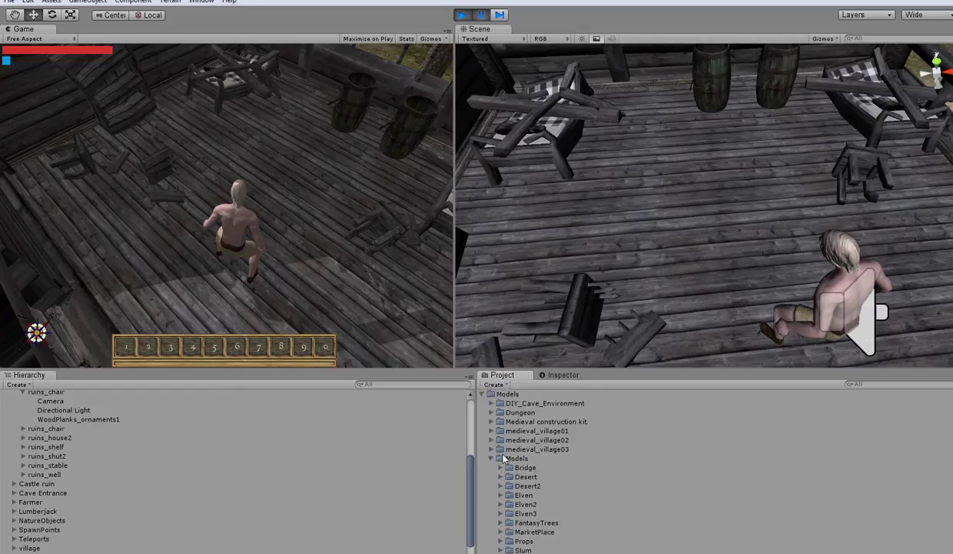
scroll(500, 469, "down", 5)
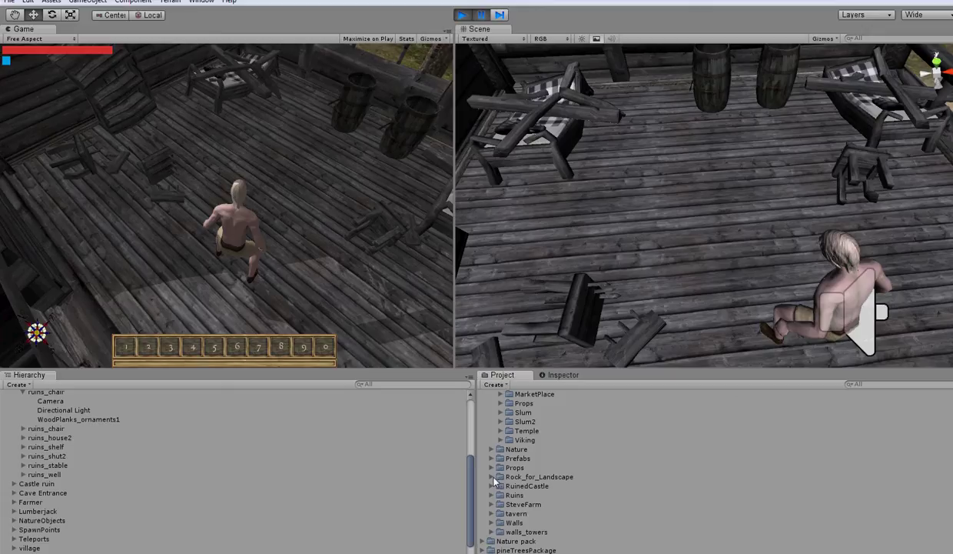
- Try out the ruins_shut1 model from the Ruins folder in the scene and delete it
left_click(491, 495)
scroll(496, 501, "down", 4)
scroll(598, 537, "down", 2)
left_click(542, 461)
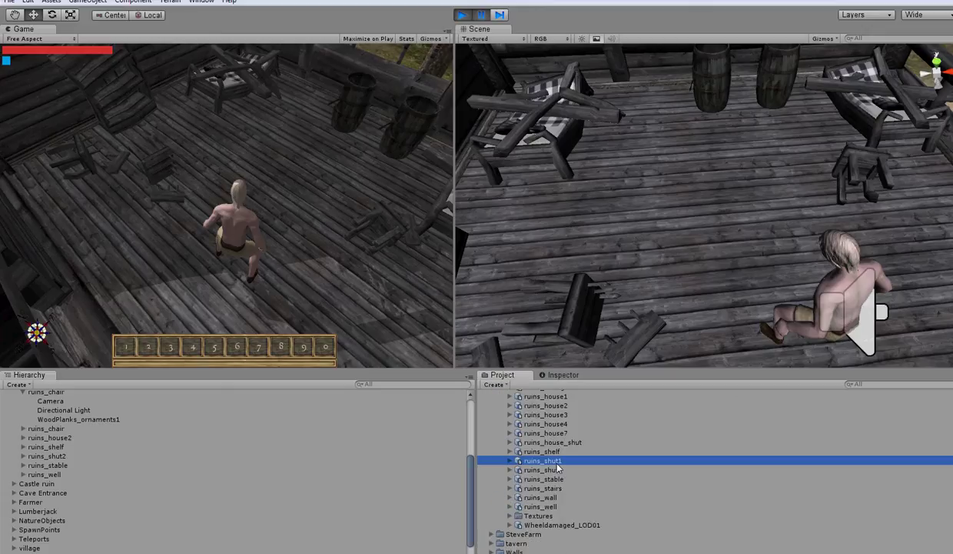
left_click_drag(557, 463, 653, 224)
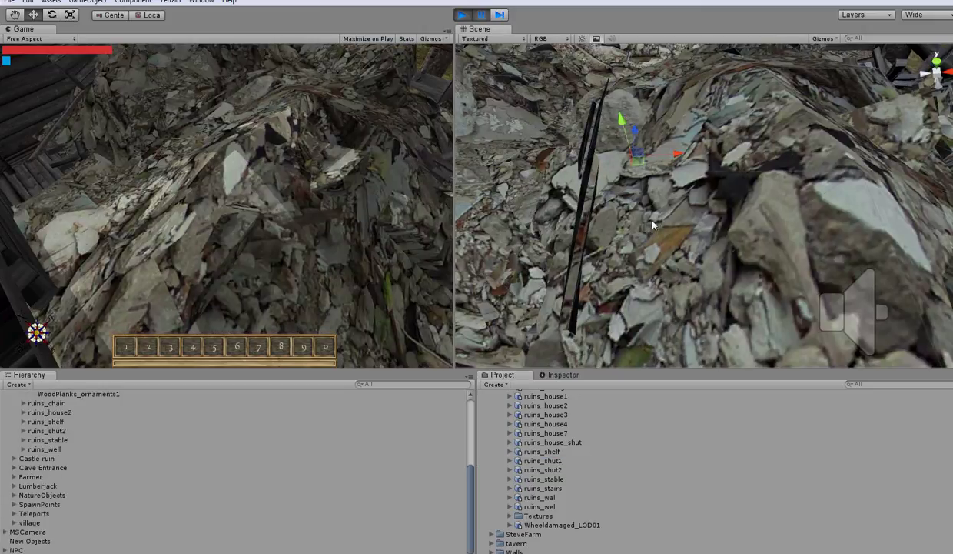
scroll(653, 221, "down", 1)
key("Delete")
- Try out the ruins_chair model from the Ruins FBX folder on the house floor and delete it
scroll(653, 221, "down", 1)
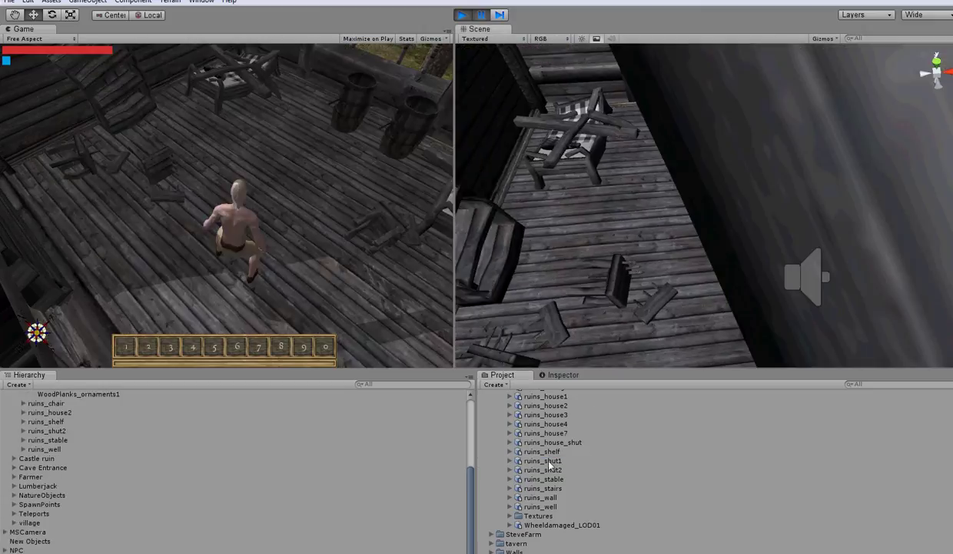
left_click(555, 443)
scroll(554, 446, "up", 5)
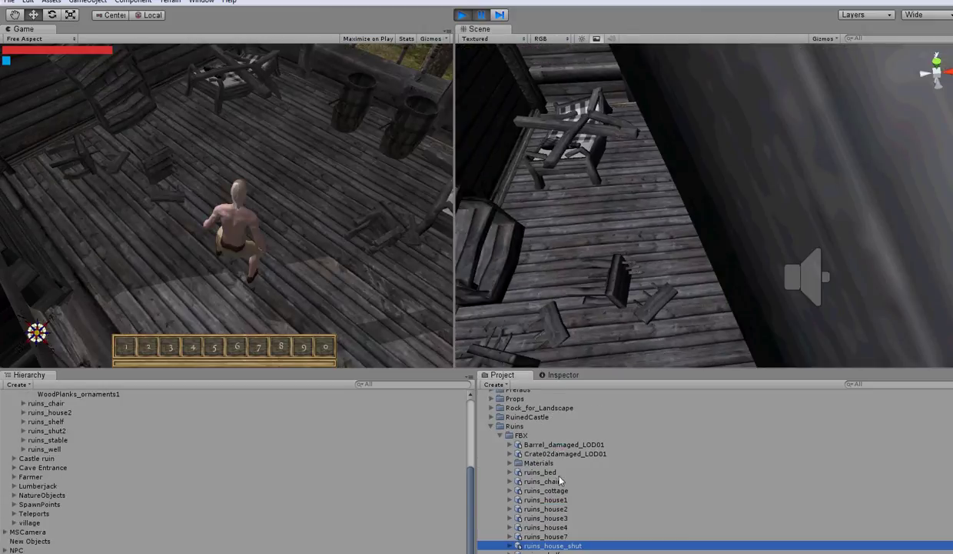
left_click(549, 472)
left_click(543, 481)
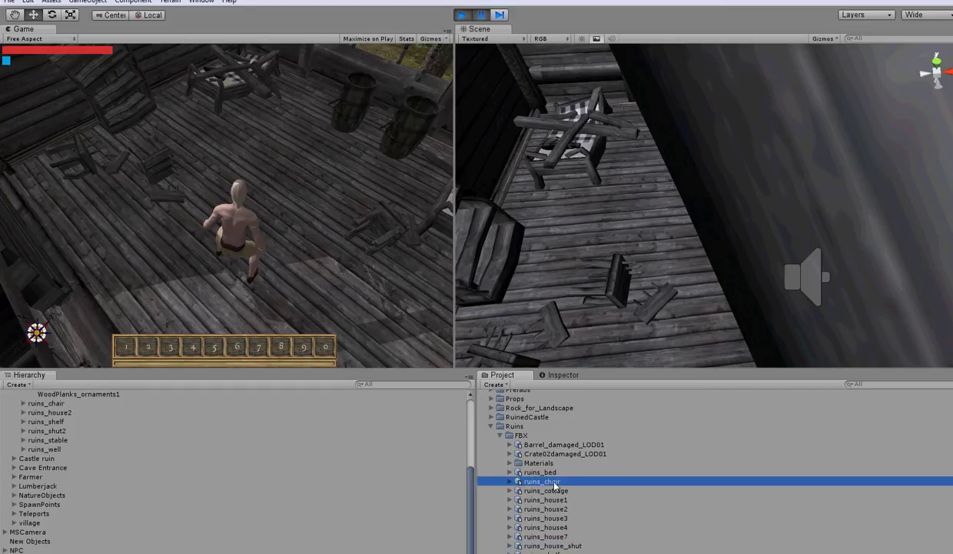
left_click_drag(669, 237, 666, 227)
left_click_drag(719, 289, 576, 255, "alt")
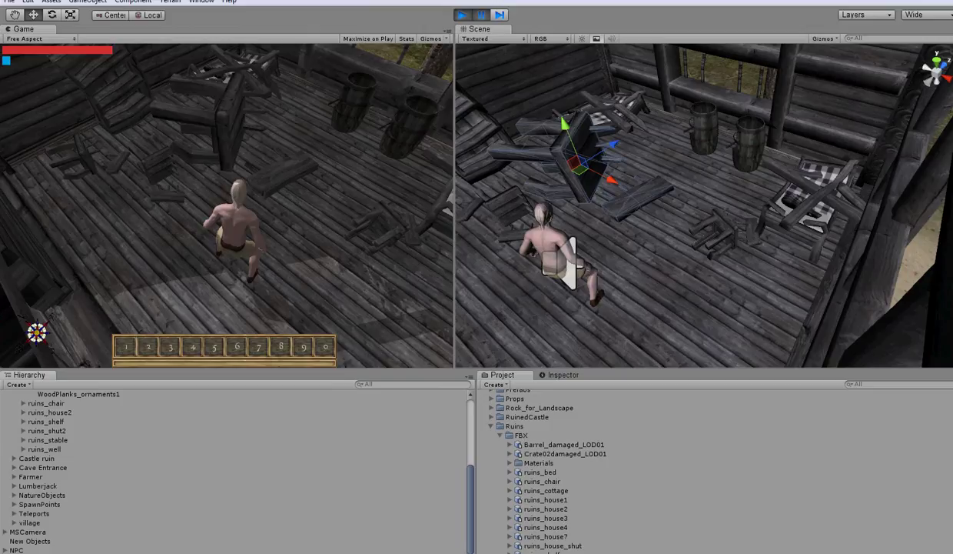
key("Delete")
- Place a ruins_shelf prefab from the Ruins subfolder of Prefabs on the house floor beside the character
scroll(500, 518, "down", 5)
scroll(516, 513, "up", 8)
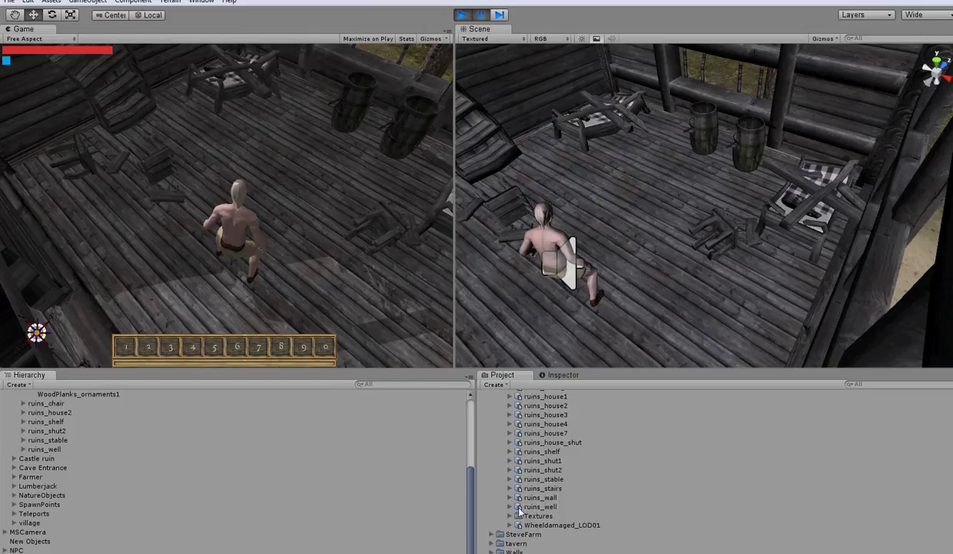
left_click(491, 495)
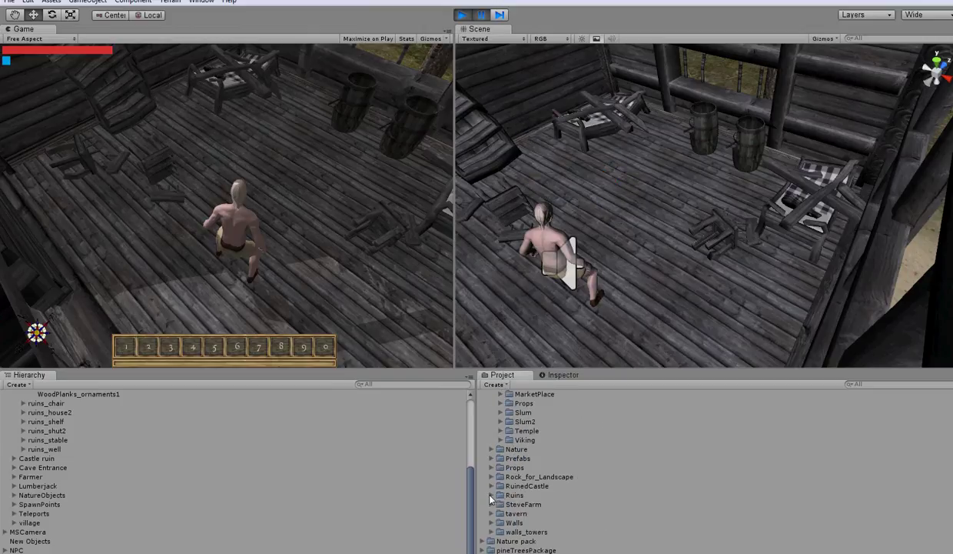
left_click(492, 459)
left_click(500, 513)
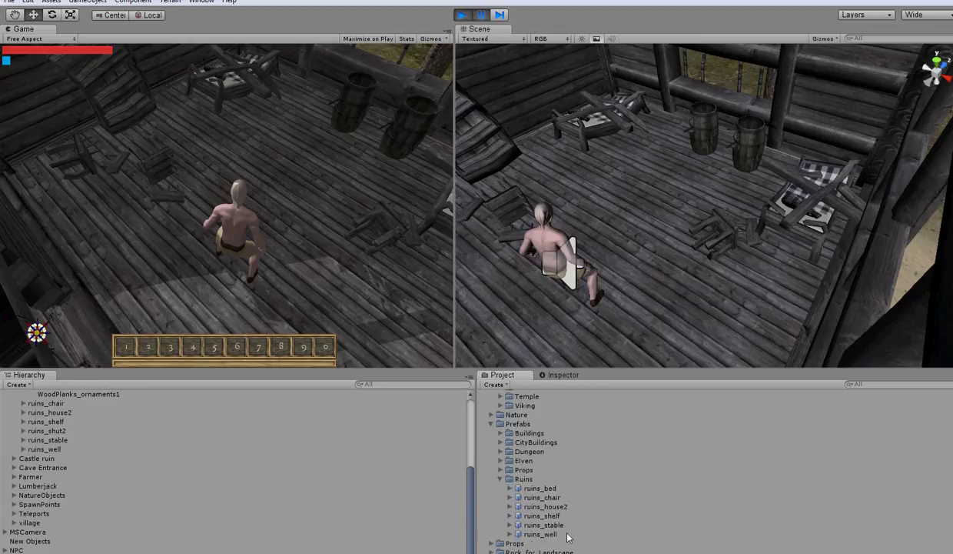
left_click(547, 516)
left_click_drag(556, 518, 643, 327)
right_click_drag(725, 198, 455, 163)
left_click_drag(456, 164, 491, 167, "alt")
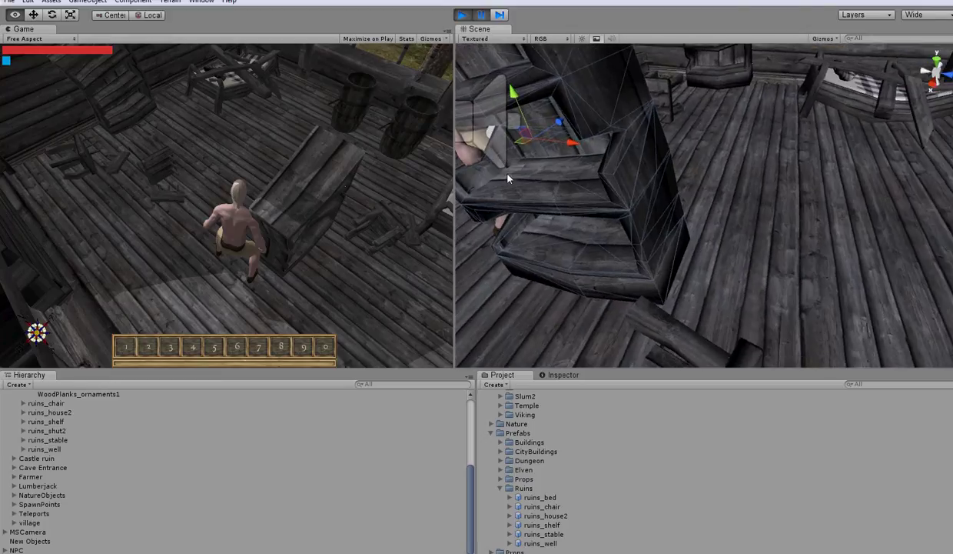
- Set the Y rotation of the new ruins_shelf to 90
left_click(560, 375)
left_click(662, 452)
type("90")
- Move the new shelf into the corner of the house, to X position 1276.595
middle_click_drag(634, 329, 658, 283)
scroll(666, 266, "down", 6)
left_click_drag(662, 266, 402, 229, "alt")
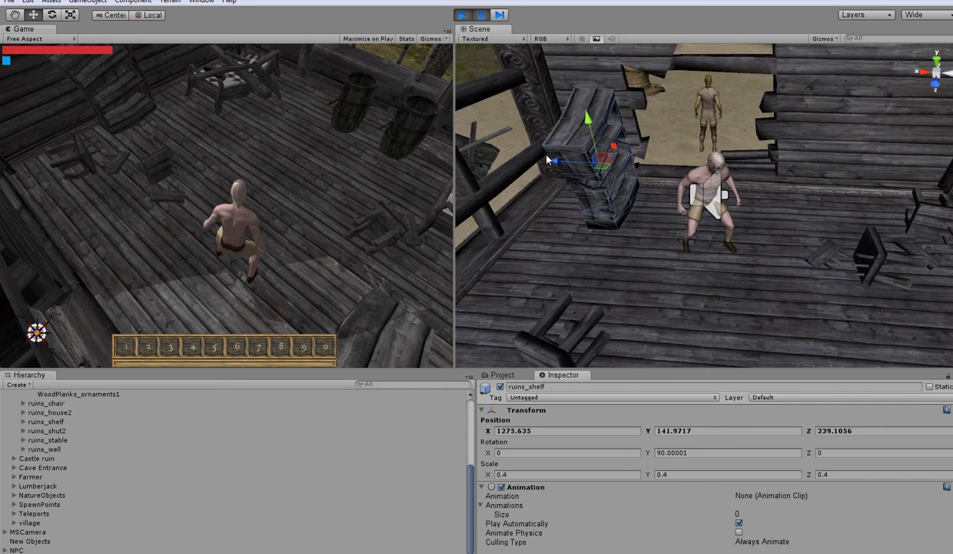
left_click_drag(552, 161, 498, 173)
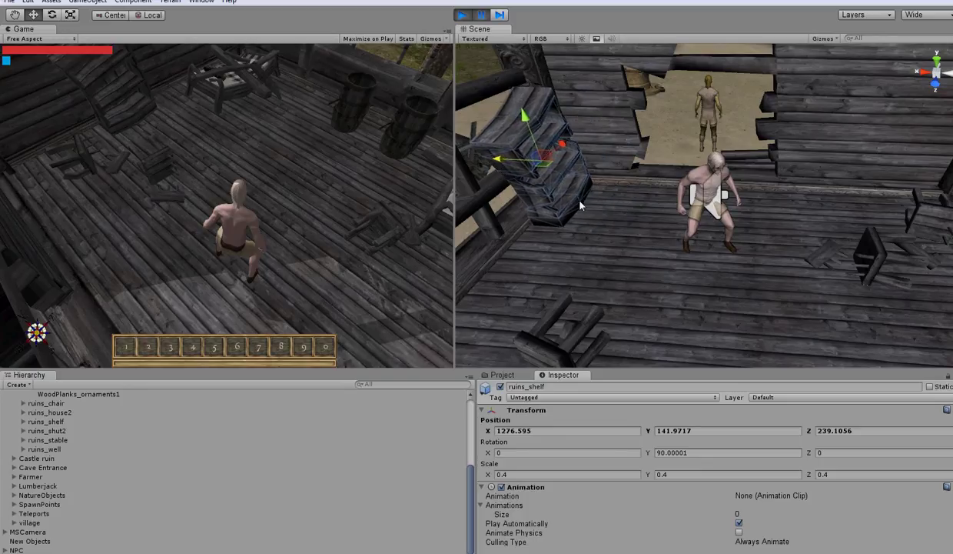
left_click_drag(663, 244, 526, 224, "alt")
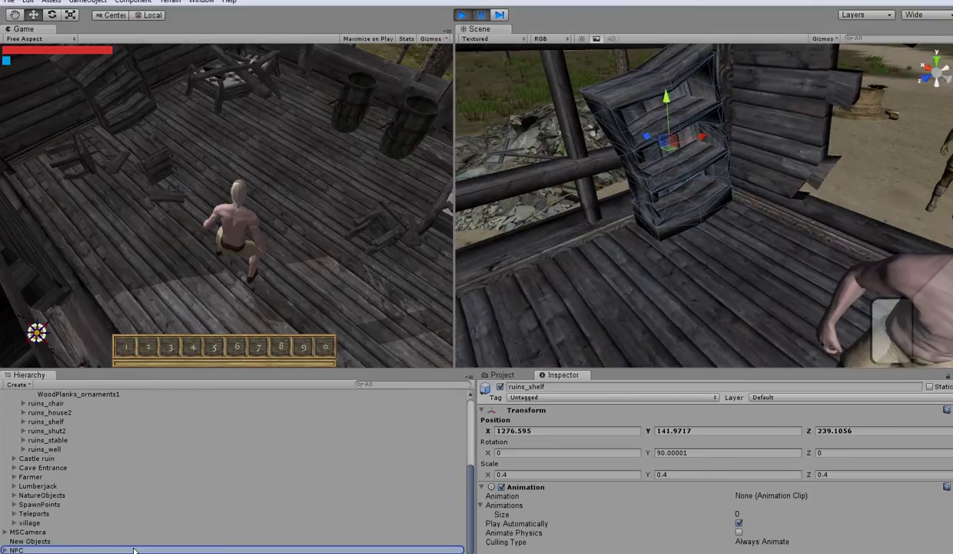
- Parent the new ruins_shelf to the New Objects group in the hierarchy and select that group
left_click_drag(134, 550, 102, 545)
left_click(65, 544)
right_click_drag(666, 252, 727, 259)
key("s")
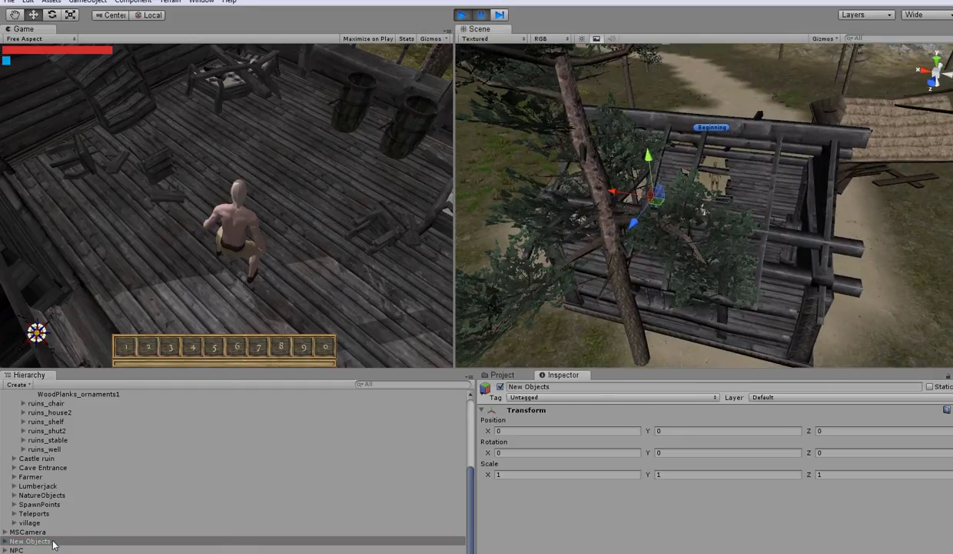
right_click_drag(706, 260, 233, 212)
scroll(59, 538, "up", 5)
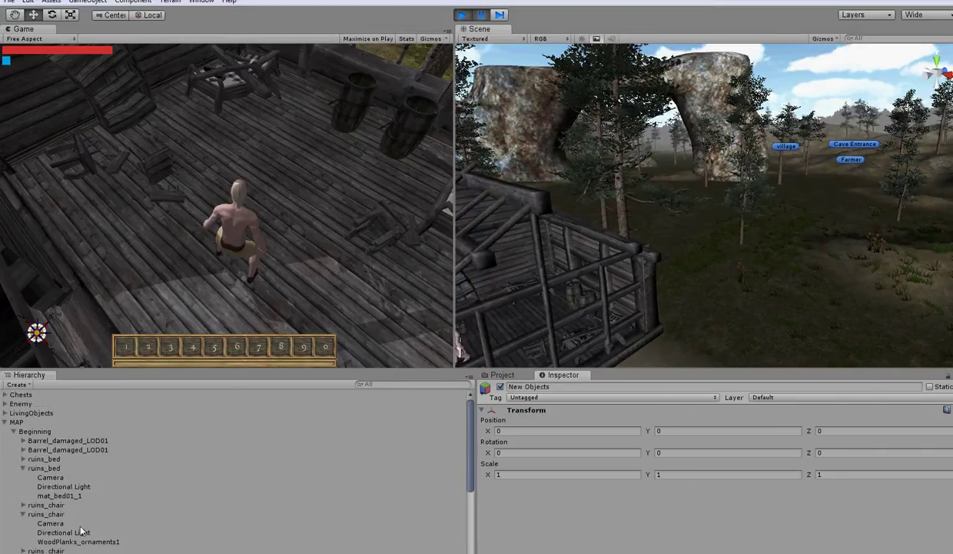
- Inspect the ruined house from outside with MAP collapsed and selected, and expand the New Objects group in the hierarchy
left_click(6, 422)
left_click(292, 422)
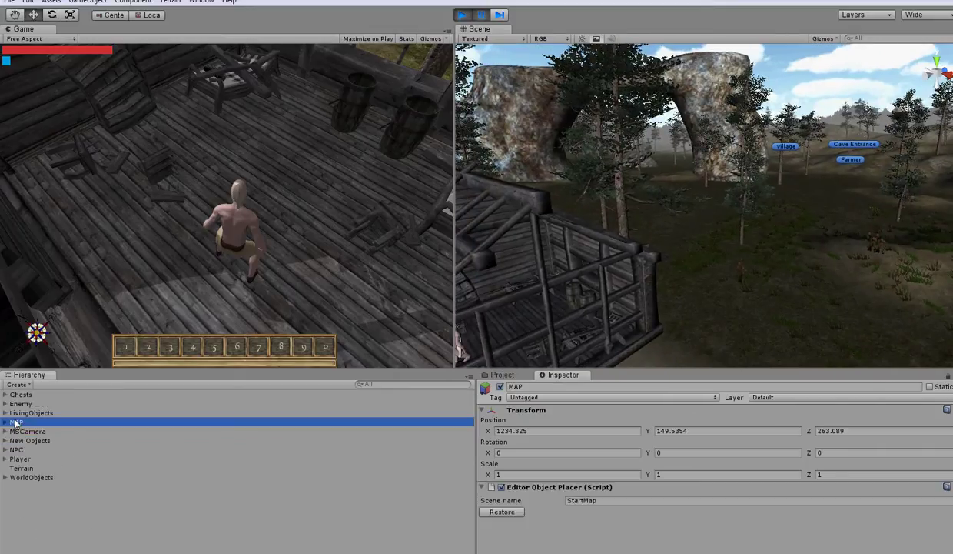
right_click_drag(620, 297, 691, 339)
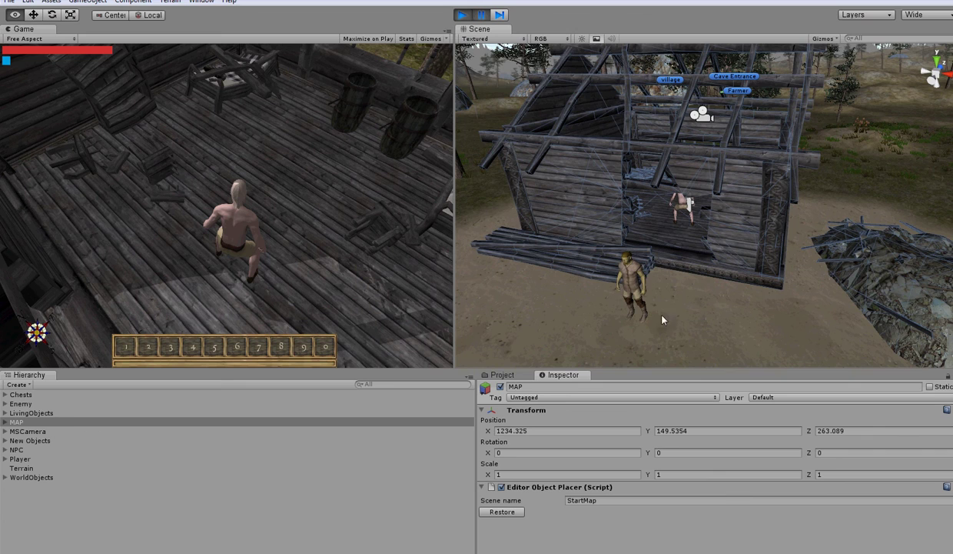
right_click_drag(621, 317, 759, 330)
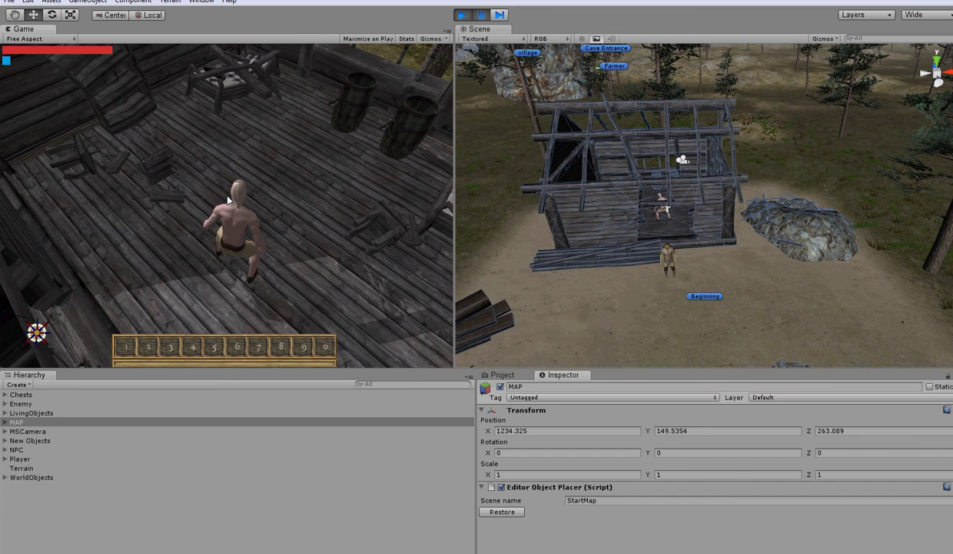
key("alt+Tab")
right_click_drag(629, 221, 408, 174)
right_click_drag(608, 208, 846, 251)
key("w")
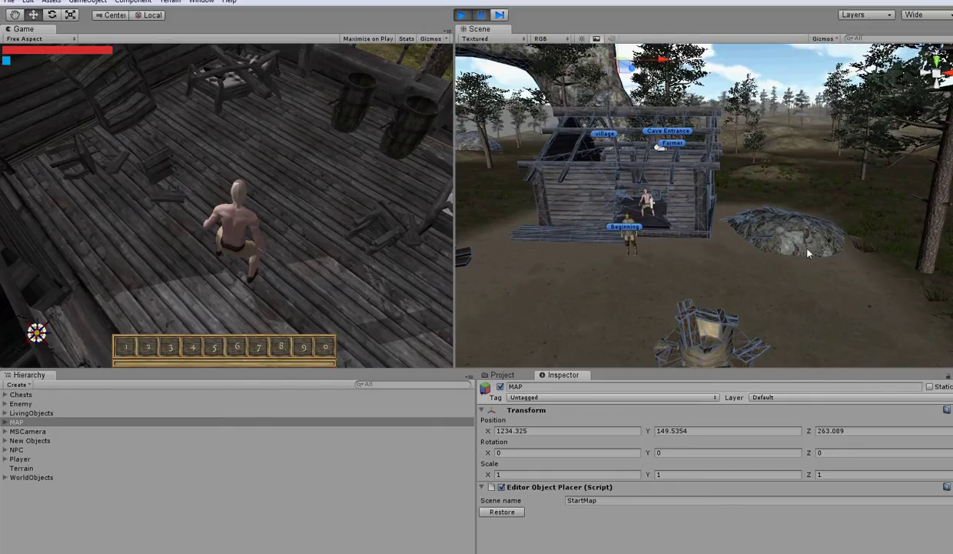
left_click(4, 441)
left_click(23, 441)
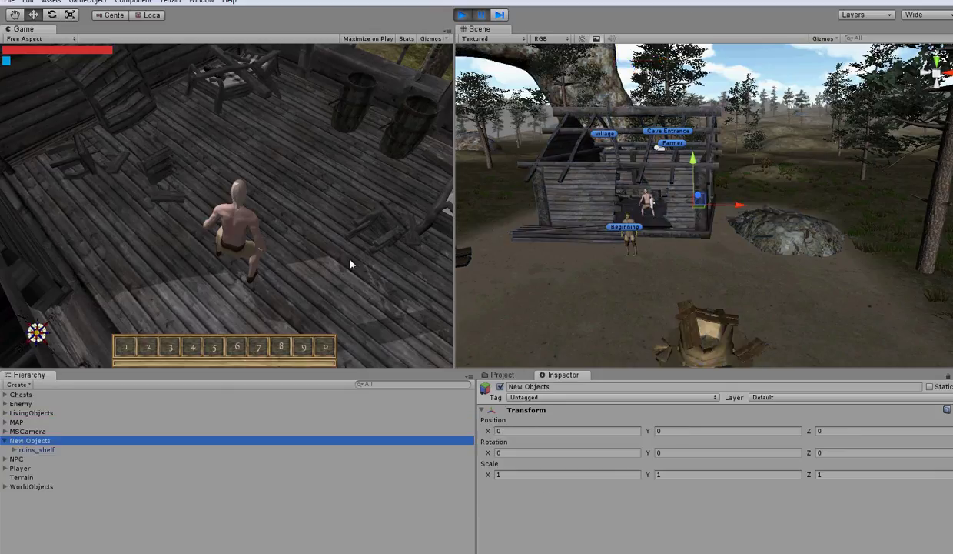
- Resume the paused game and walk the character through the house toward the newly added shelf
left_click(227, 200)
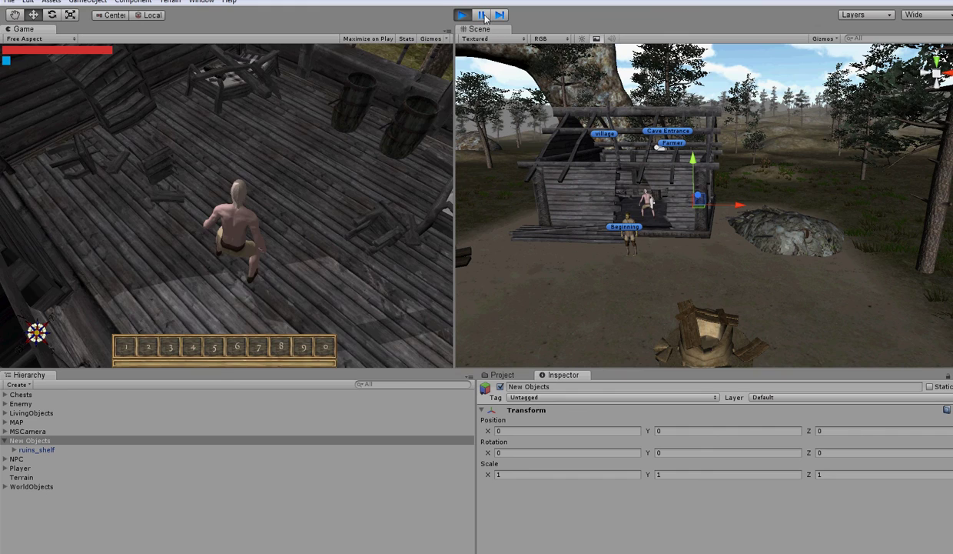
right_click_drag(418, 124, 227, 196)
key("w")
key("w")
key("w")
key("w")
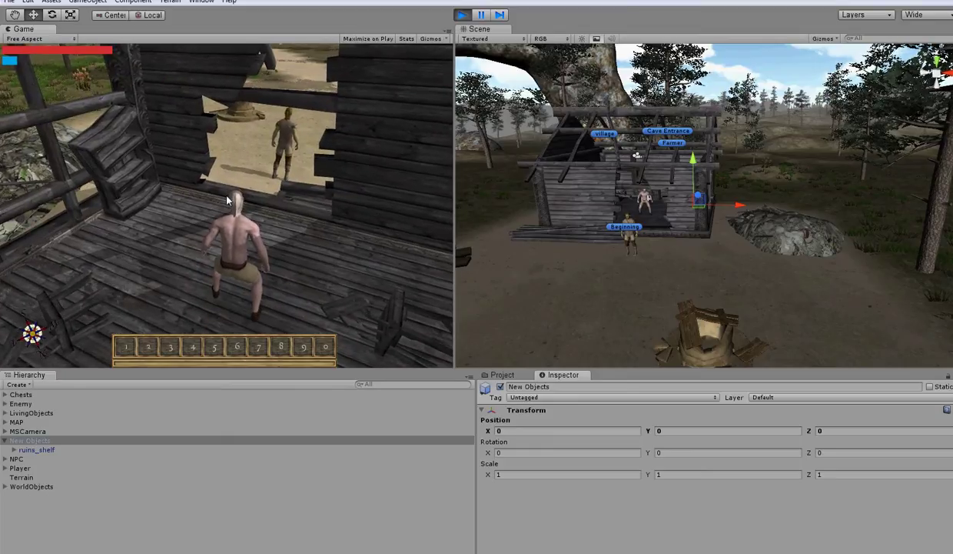
key("w")
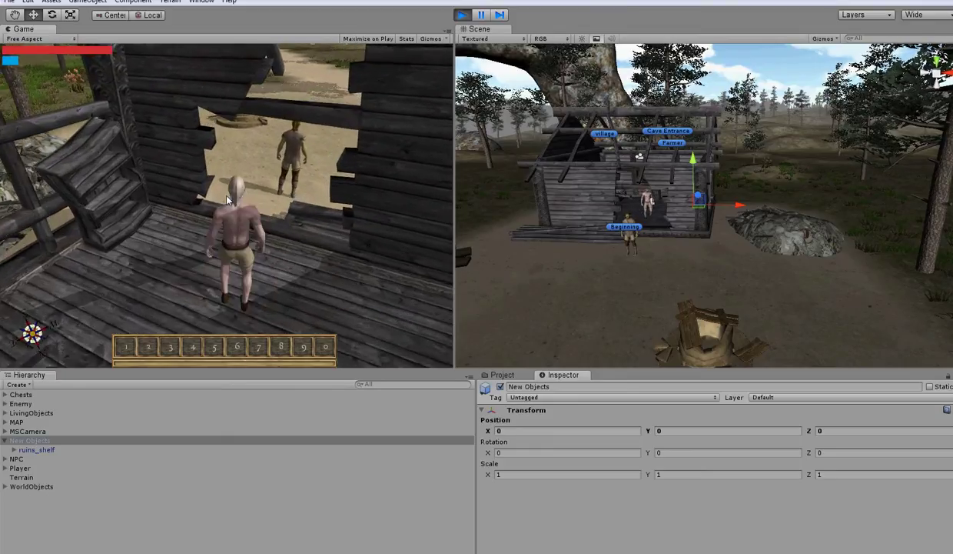
key("w")
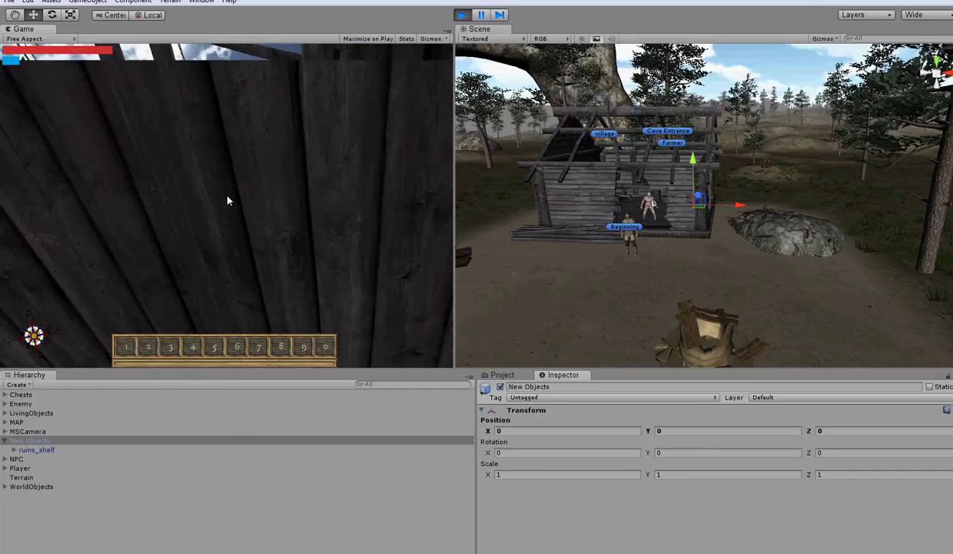
- Stop the running game and open the StartMap scene from the project's Scenes folder
key("Escape")
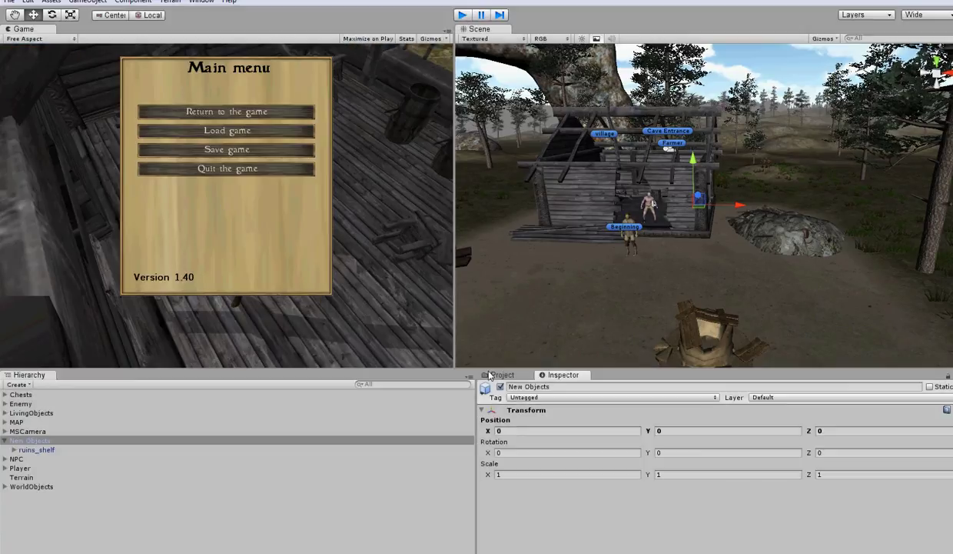
left_click(501, 375)
scroll(565, 490, "down", 15)
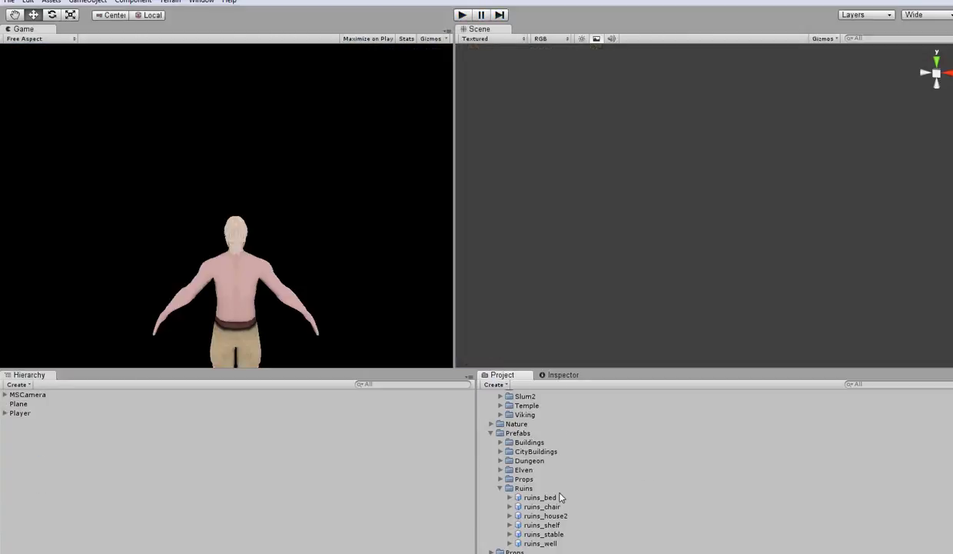
left_click(522, 502)
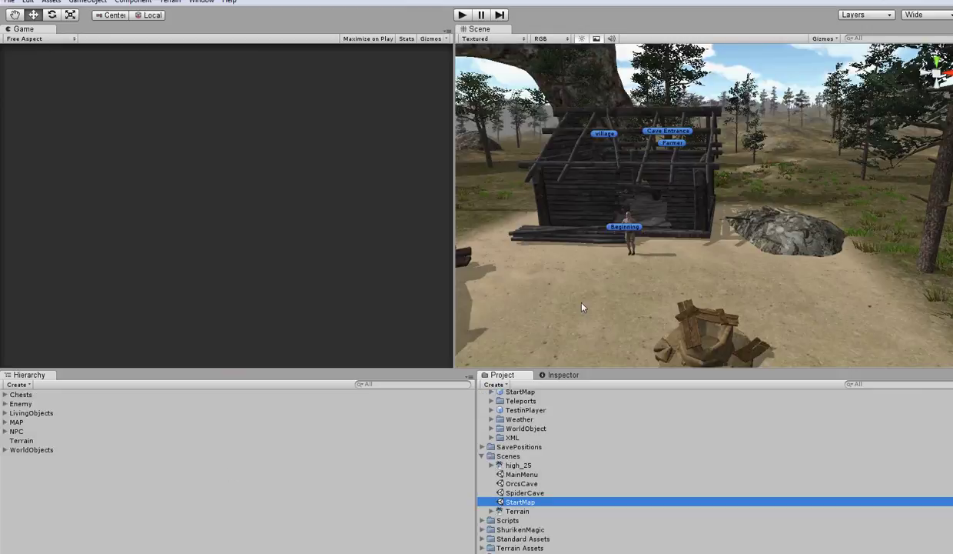
- Restore the saved StartMap objects through the MAP object's Editor Object Placer and inspect the house corner for the shelf
key("w")
right_click_drag(657, 260, 878, 245)
left_click(17, 421)
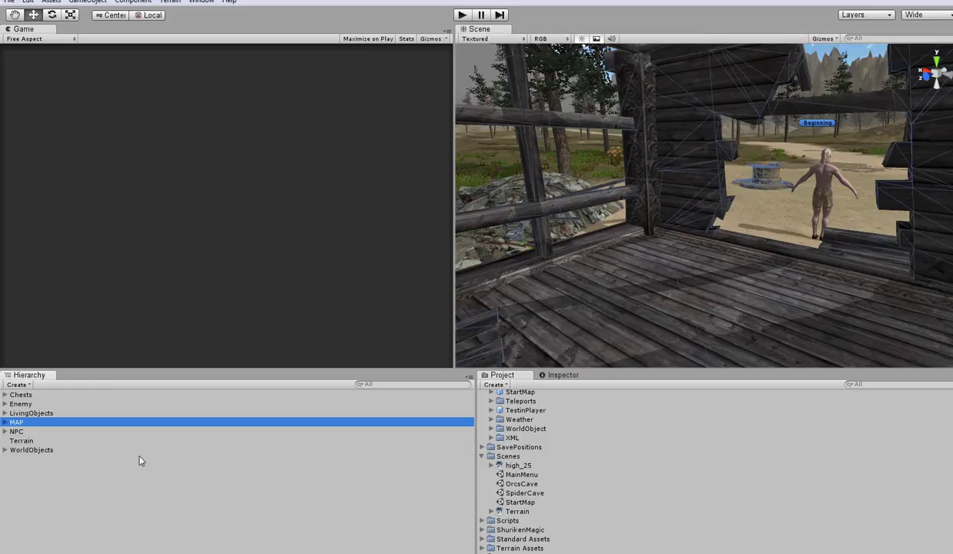
left_click(563, 375)
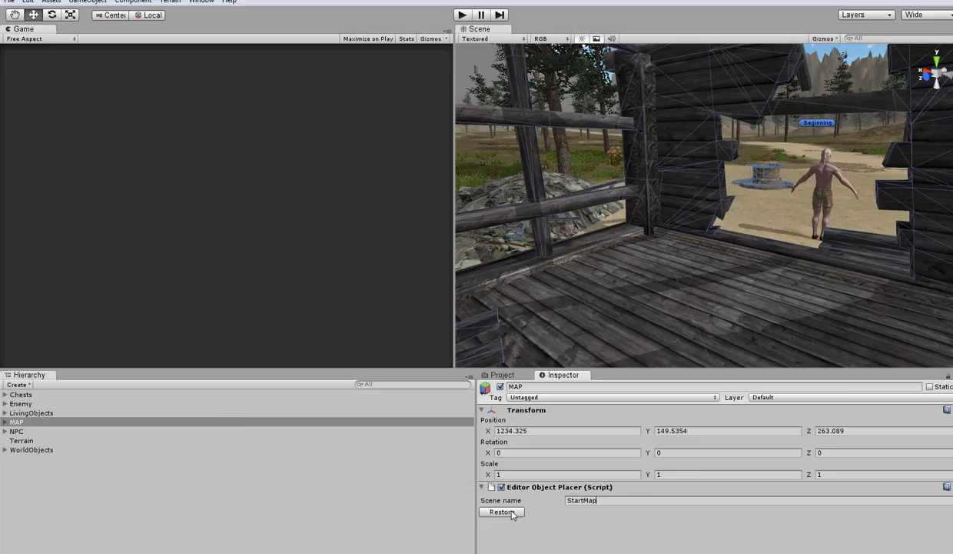
left_click(511, 513)
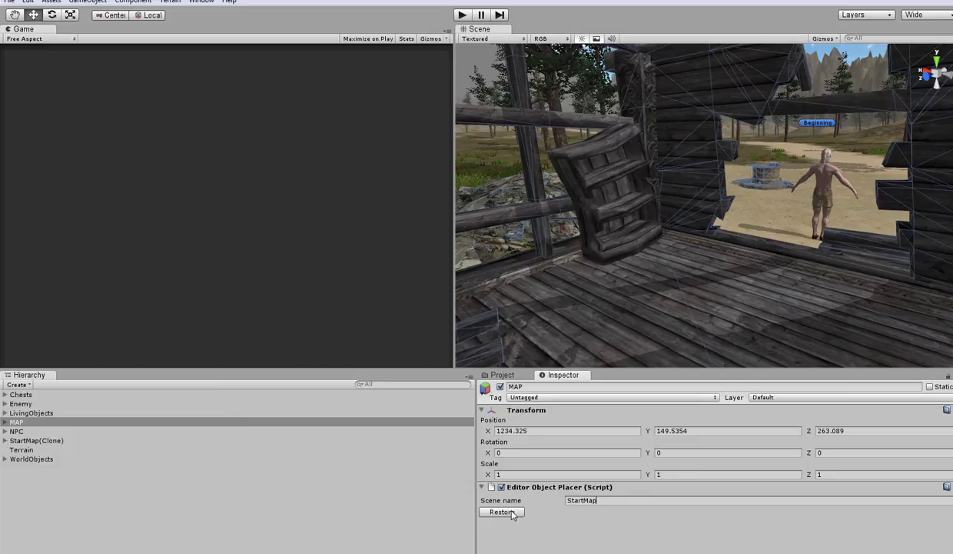
right_click_drag(619, 311, 575, 278)
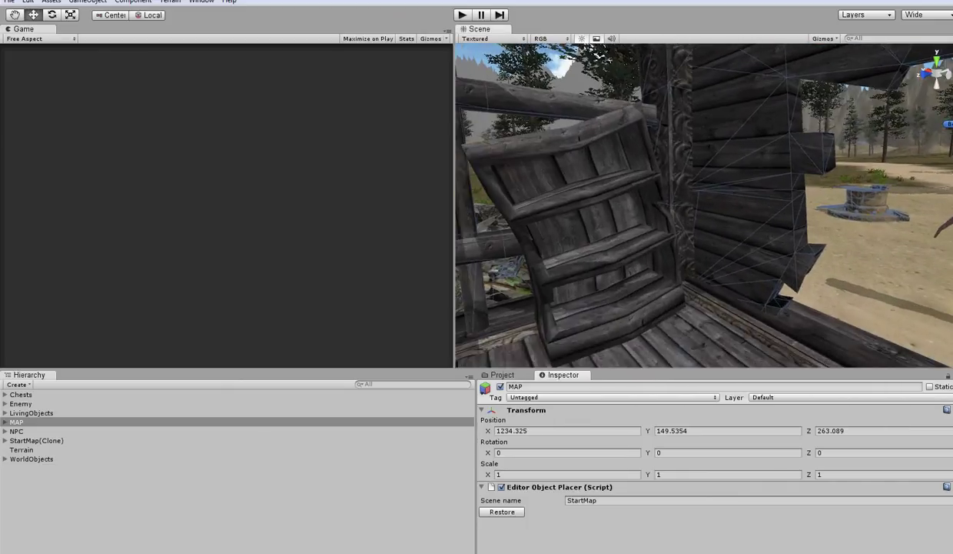
- Switch to the code editor, uncomment the foreach loop in the Restore method of EditorObjectPlacer.cs, and save the script
key("alt+Tab")
left_click(297, 238)
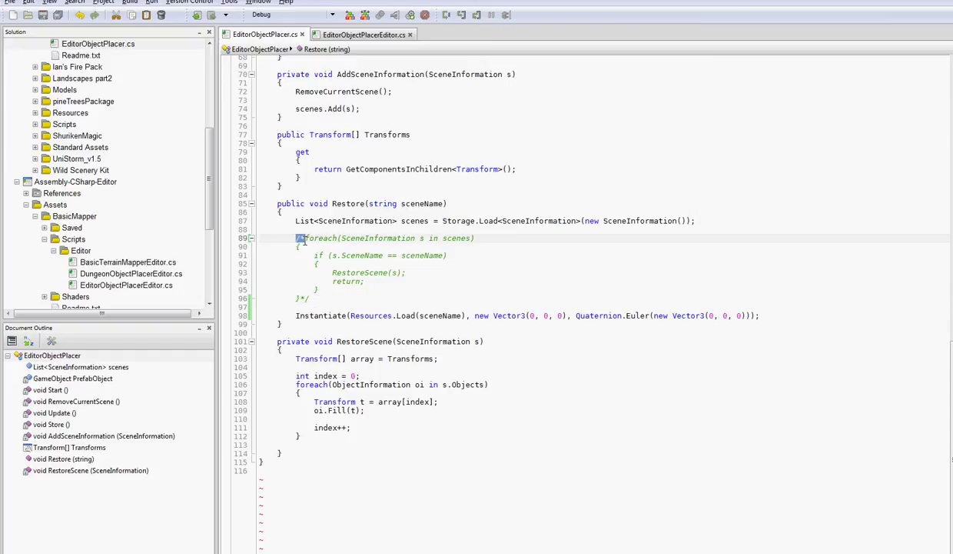
left_click(308, 299)
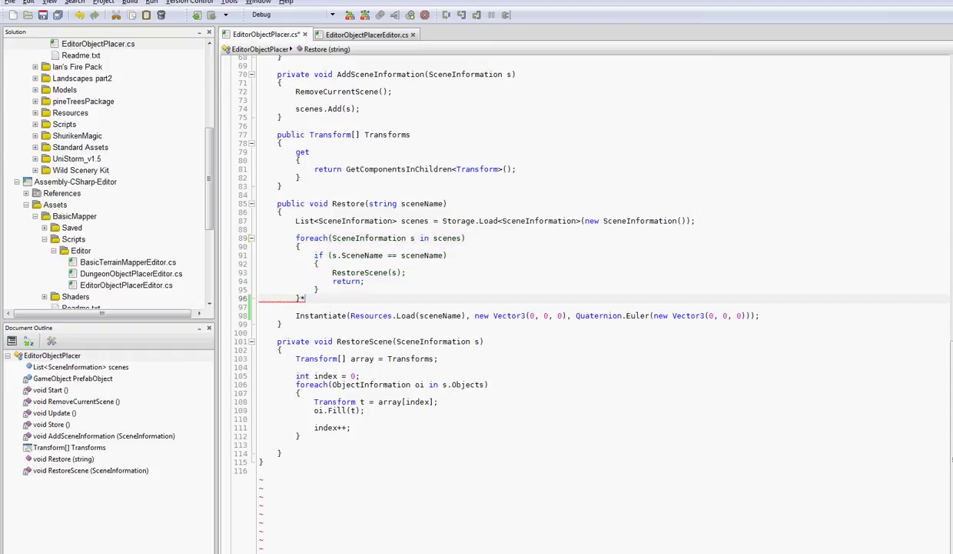
key("ctrl+s")
left_click(309, 151)
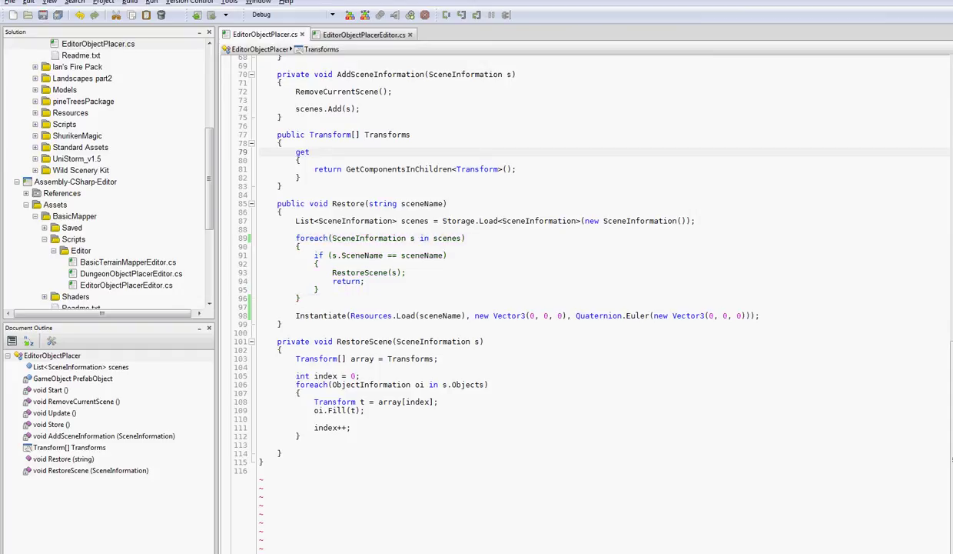
- Return to Unity and move ruins_shelf from StartMap(Clone) into the Beginning group under MAP
key("alt+Tab")
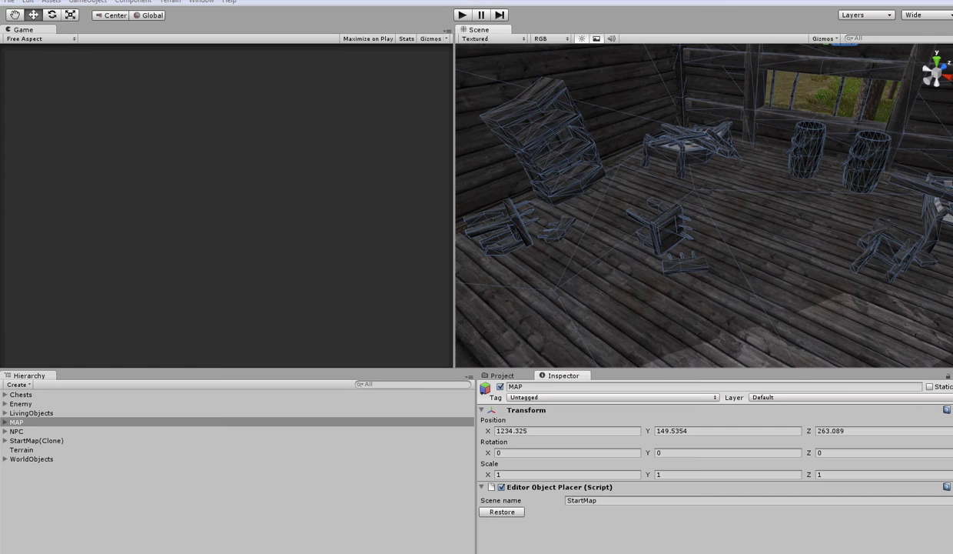
right_click_drag(773, 238, 552, 269)
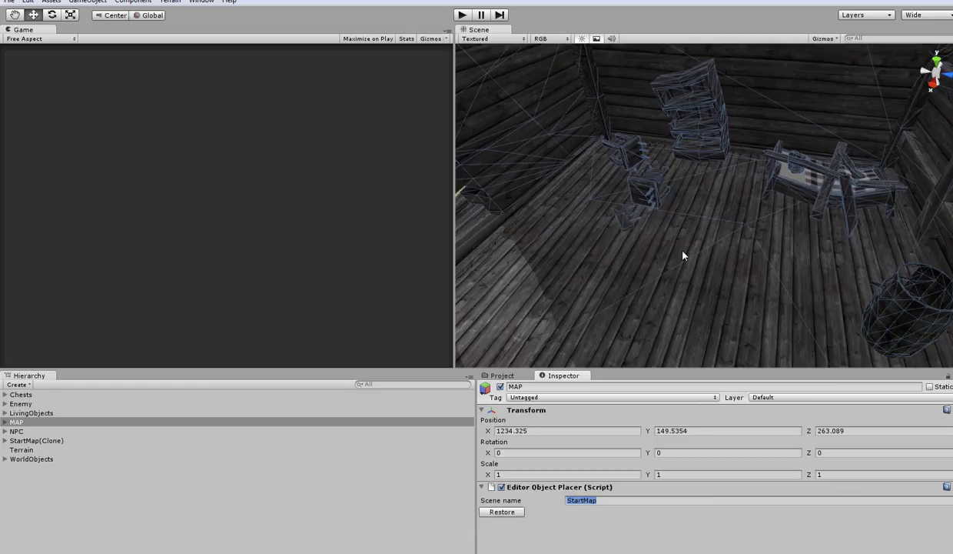
right_click_drag(699, 289, 671, 197)
key("w")
right_click_drag(584, 273, 853, 235)
left_click(5, 441)
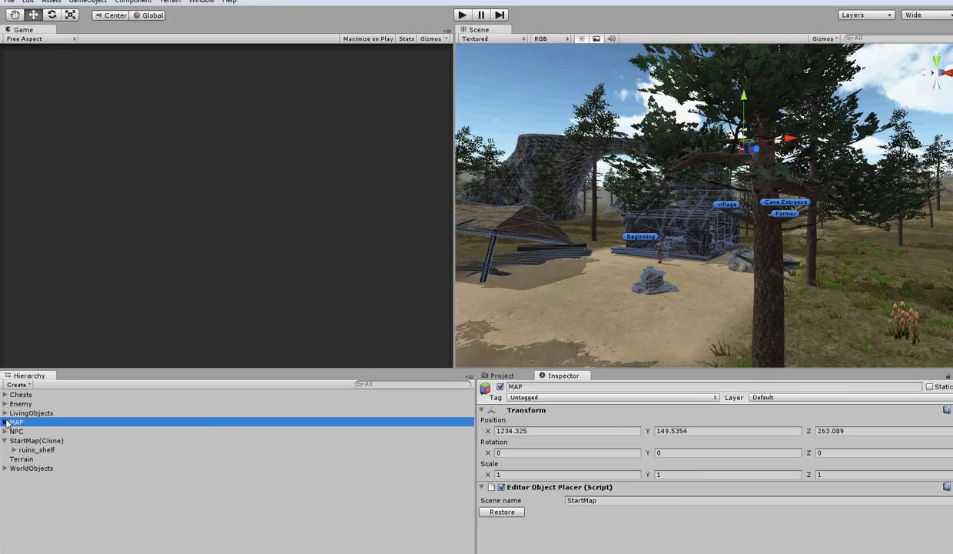
mouse_move(30, 534)
left_mouse_down()
mouse_move(96, 470)
mouse_move(49, 432)
left_mouse_up()
- Delete the emptied StartMap(Clone) object from the hierarchy
left_click(24, 525)
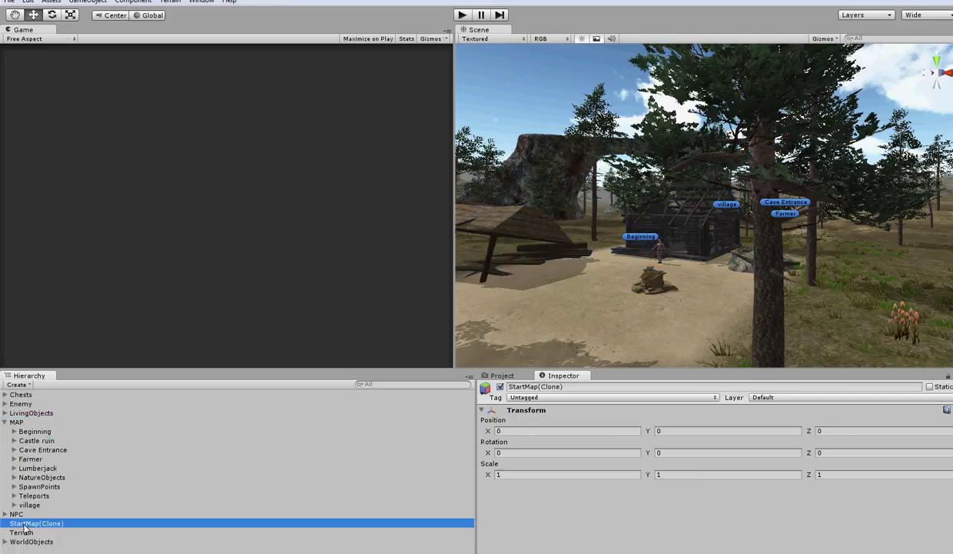
key("Delete")
scroll(611, 265, "up", 5)
key("w")
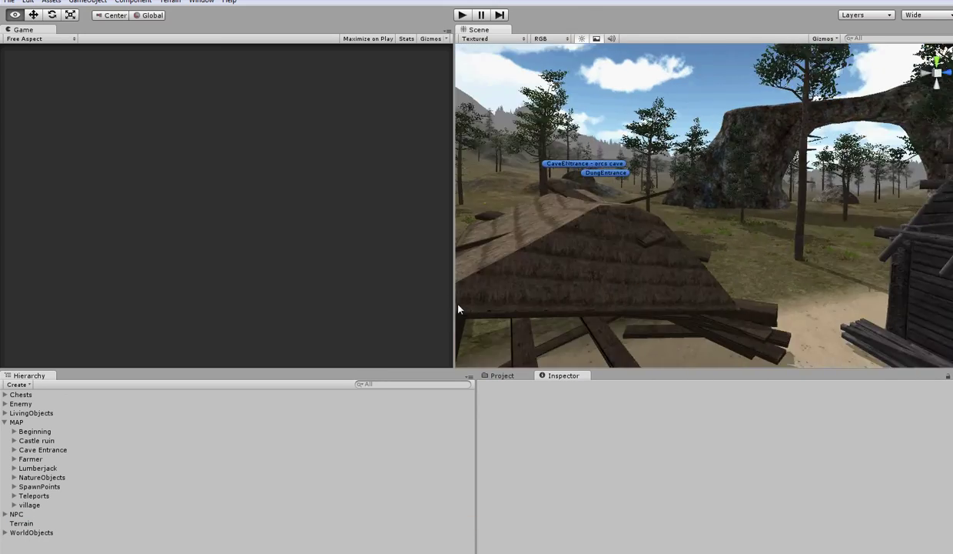